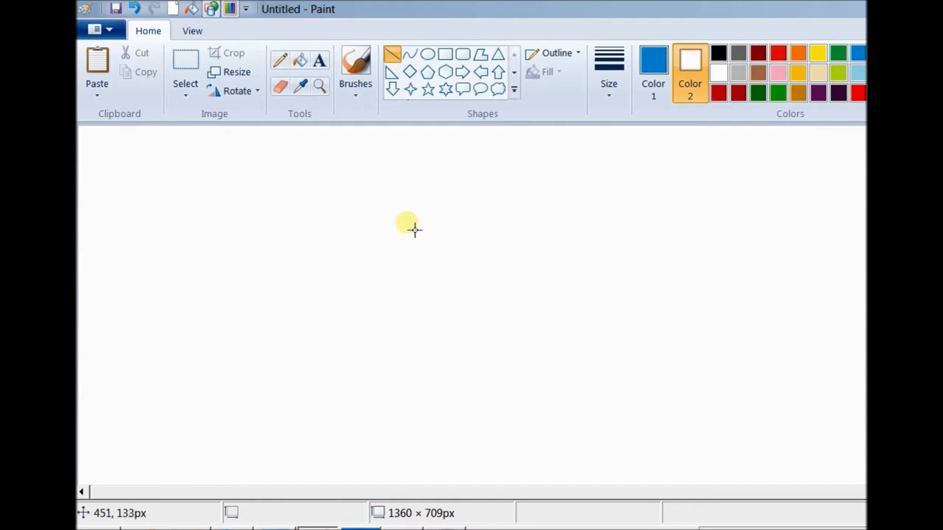
Draw three straight blue lines crossing at one centre as six spokes, with the horizontal line about 224 px long
{"action": "left_click_drag", "start_coordinate": [404, 229], "coordinate": [450, 385]}
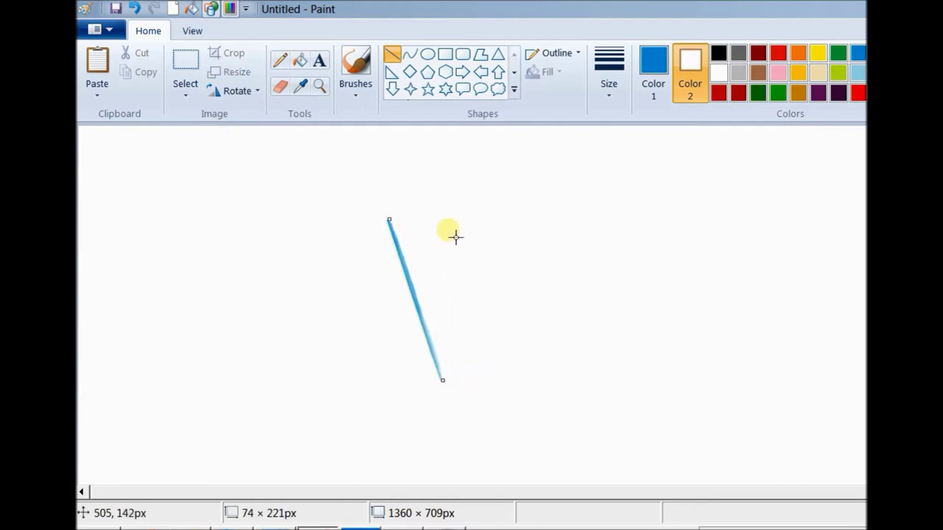
{"action": "key", "text": "ctrl+z"}
{"action": "left_click_drag", "start_coordinate": [403, 244], "coordinate": [463, 396]}
{"action": "left_click_drag", "start_coordinate": [472, 246], "coordinate": [402, 397]}
{"action": "left_click_drag", "start_coordinate": [373, 323], "coordinate": [528, 328]}
{"action": "left_click_drag", "start_coordinate": [462, 334], "coordinate": [459, 330]}
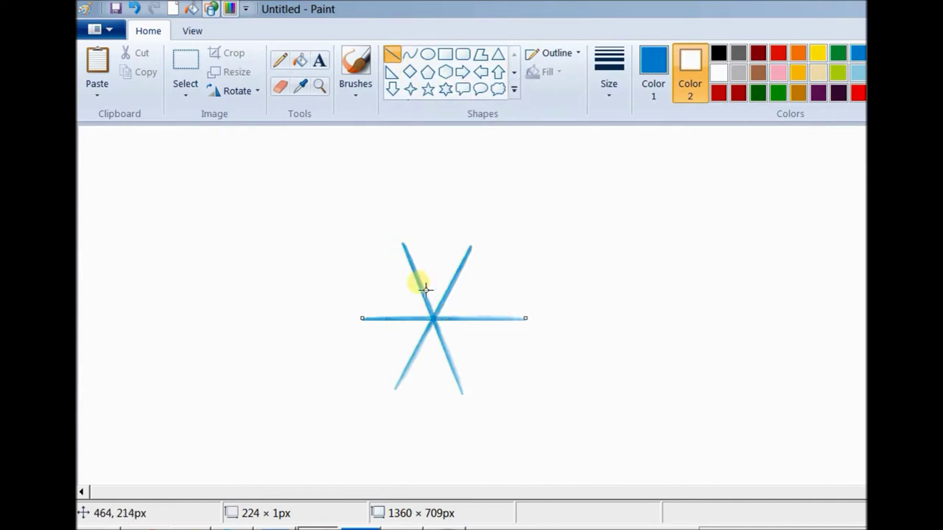
Draw a zigzag star outline around the centre, with one pointed tip between each pair of neighbouring spokes
{"action": "mouse_move", "coordinate": [430, 288]}
{"action": "left_mouse_down"}
{"action": "mouse_move", "coordinate": [441, 262]}
{"action": "mouse_move", "coordinate": [460, 289]}
{"action": "mouse_move", "coordinate": [494, 296]}
{"action": "mouse_move", "coordinate": [478, 326]}
{"action": "mouse_move", "coordinate": [470, 320]}
{"action": "mouse_move", "coordinate": [486, 354]}
{"action": "mouse_move", "coordinate": [454, 359]}
{"action": "mouse_move", "coordinate": [435, 388]}
{"action": "left_mouse_up"}
{"action": "left_click", "coordinate": [454, 240]}
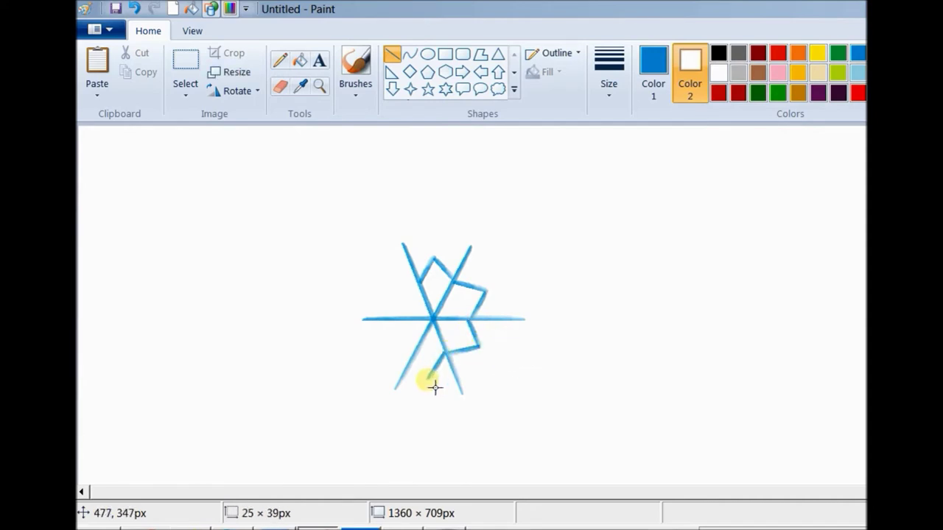
{"action": "left_click", "coordinate": [523, 370]}
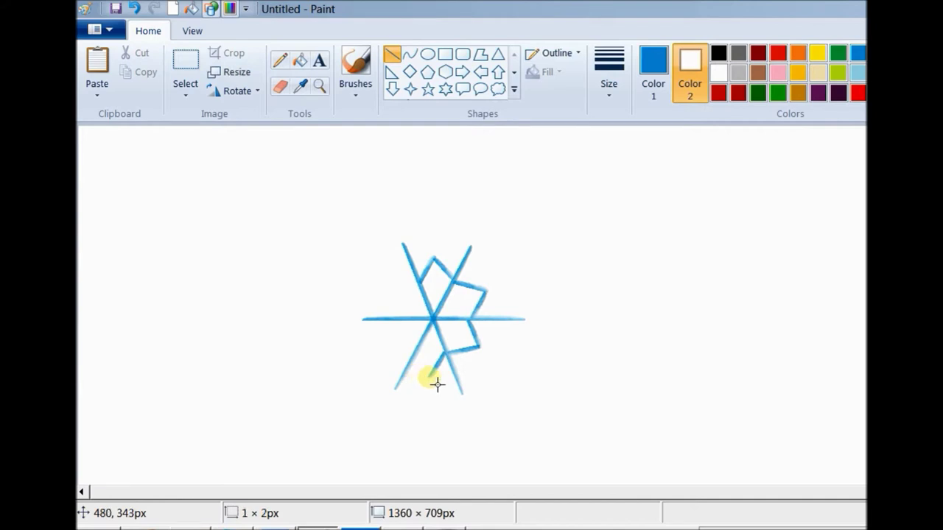
{"action": "left_click_drag", "start_coordinate": [438, 383], "coordinate": [394, 322]}
{"action": "left_click", "coordinate": [561, 361]}
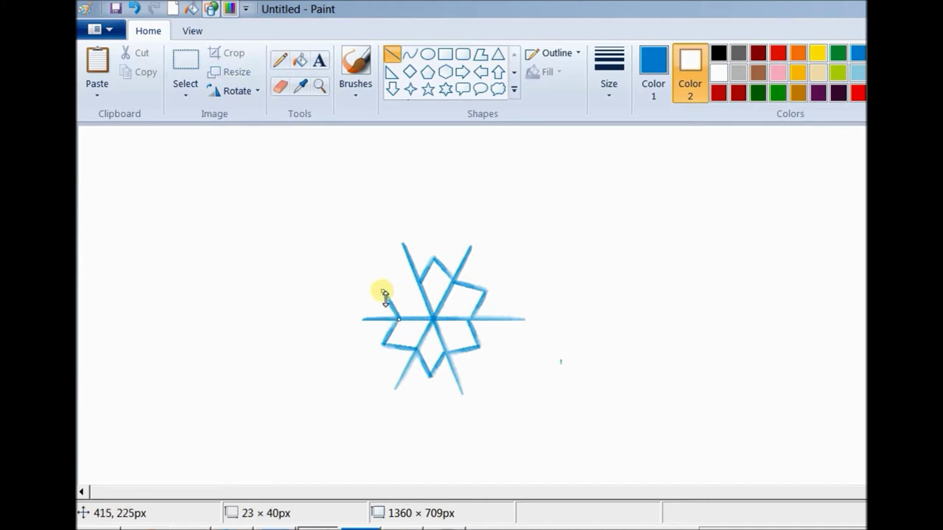
{"action": "left_click_drag", "start_coordinate": [419, 283], "coordinate": [385, 292]}
{"action": "left_click", "coordinate": [519, 233]}
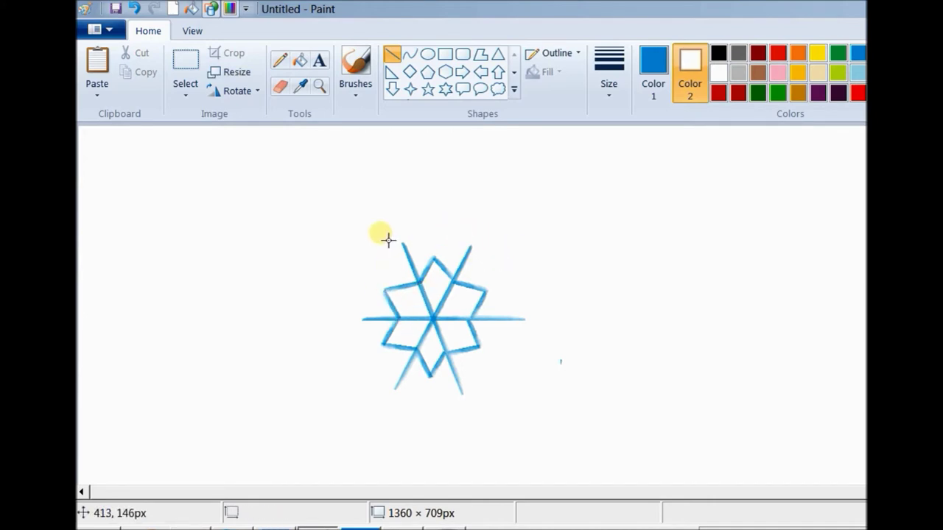
Lengthen all six spokes outward with straight lines, adding about 105 px on the right and 90 px on the left
{"action": "left_click_drag", "start_coordinate": [410, 252], "coordinate": [391, 199]}
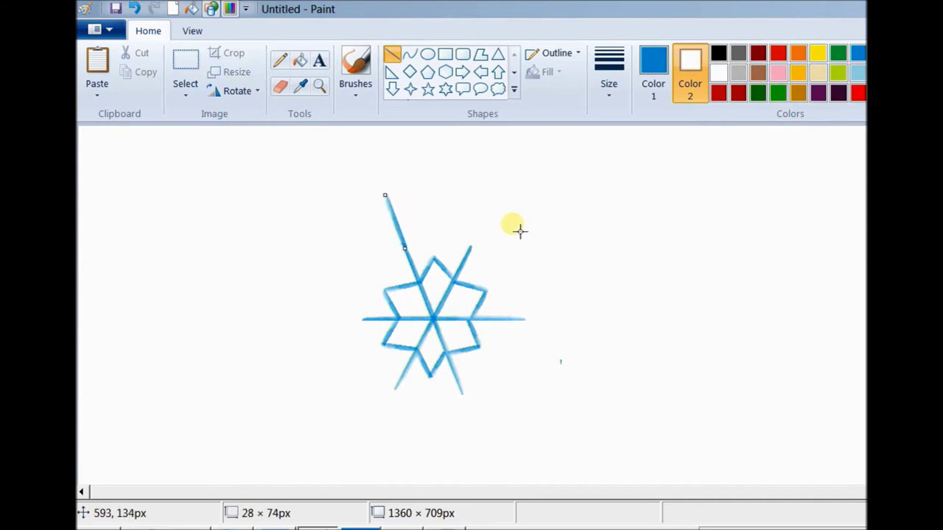
{"action": "left_click_drag", "start_coordinate": [475, 256], "coordinate": [498, 198]}
{"action": "left_click_drag", "start_coordinate": [504, 325], "coordinate": [580, 325]}
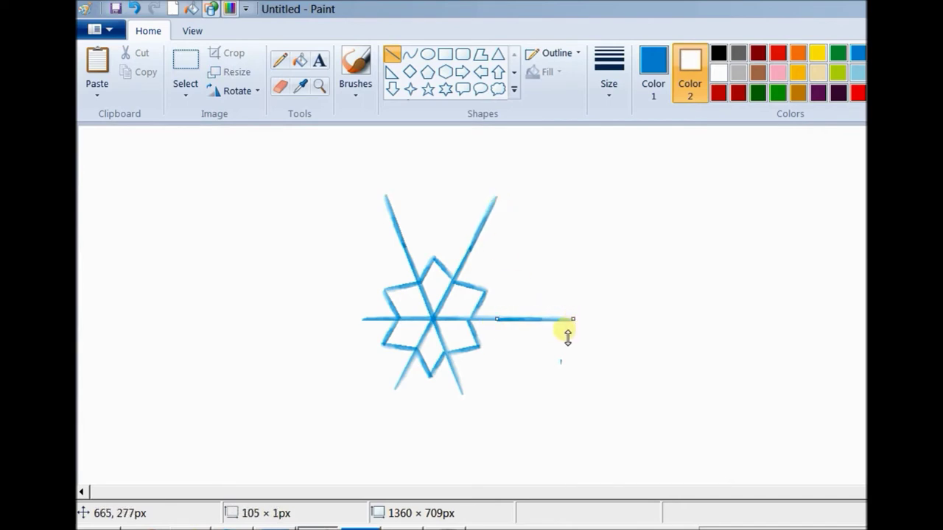
{"action": "left_click_drag", "start_coordinate": [458, 374], "coordinate": [489, 441]}
{"action": "left_click_drag", "start_coordinate": [412, 362], "coordinate": [384, 429]}
{"action": "left_click_drag", "start_coordinate": [379, 323], "coordinate": [317, 325]}
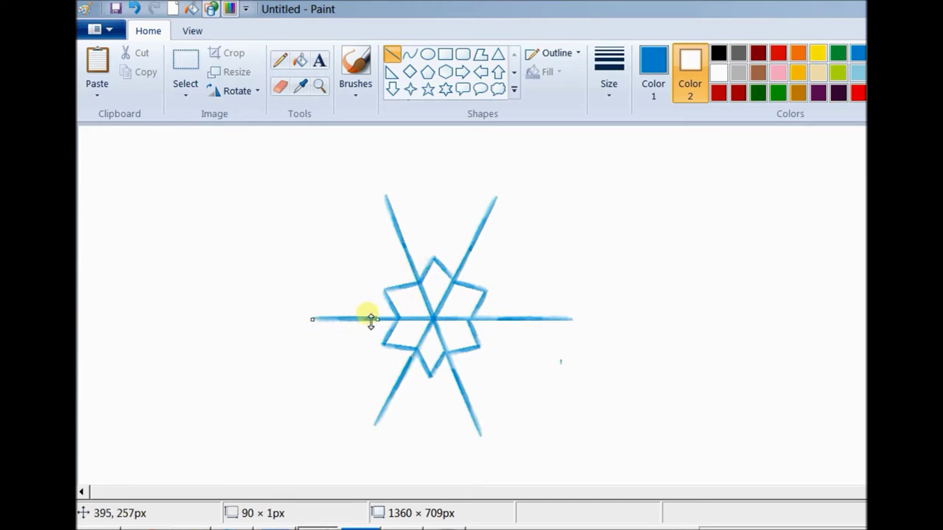
Draw two pairs of short outward-slanting barbs on the left arm
{"action": "left_click", "coordinate": [381, 321]}
{"action": "mouse_move", "coordinate": [372, 325]}
{"action": "left_mouse_down"}
{"action": "mouse_move", "coordinate": [354, 298]}
{"action": "mouse_move", "coordinate": [369, 322]}
{"action": "left_mouse_up"}
{"action": "left_click_drag", "start_coordinate": [383, 355], "coordinate": [347, 305]}
{"action": "key", "text": "ctrl+z"}
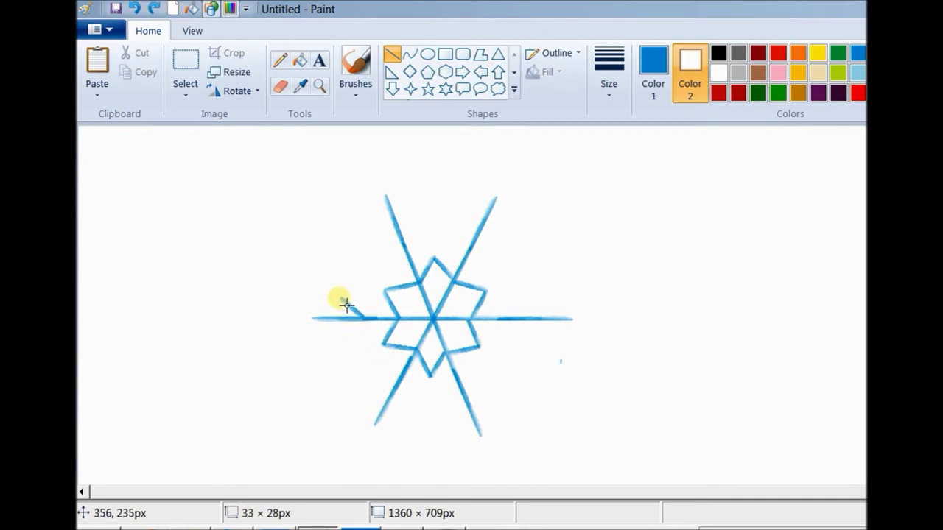
{"action": "mouse_move", "coordinate": [316, 300]}
{"action": "left_mouse_down"}
{"action": "mouse_move", "coordinate": [341, 324]}
{"action": "mouse_move", "coordinate": [324, 333]}
{"action": "left_mouse_up"}
Draw two pairs of short outward-slanting barbs on the lower-left arm, undoing the misplaced strokes
{"action": "left_click_drag", "start_coordinate": [387, 397], "coordinate": [359, 401]}
{"action": "left_click_drag", "start_coordinate": [421, 408], "coordinate": [423, 411]}
{"action": "left_click_drag", "start_coordinate": [384, 397], "coordinate": [403, 431]}
{"action": "key", "text": "ctrl+z"}
{"action": "key", "text": "ctrl+z"}
{"action": "key", "text": "ctrl+z"}
{"action": "mouse_move", "coordinate": [388, 399]}
{"action": "left_mouse_down"}
{"action": "mouse_move", "coordinate": [361, 408]}
{"action": "mouse_move", "coordinate": [400, 430]}
{"action": "left_mouse_up"}
{"action": "key", "text": "ctrl+z"}
{"action": "left_click", "coordinate": [415, 418]}
Draw two pairs of short outward-slanting barbs on the lower-right arm
{"action": "mouse_move", "coordinate": [411, 382]}
{"action": "left_mouse_down"}
{"action": "mouse_move", "coordinate": [378, 389]}
{"action": "mouse_move", "coordinate": [410, 380]}
{"action": "mouse_move", "coordinate": [410, 409]}
{"action": "mouse_move", "coordinate": [409, 399]}
{"action": "mouse_move", "coordinate": [466, 412]}
{"action": "mouse_move", "coordinate": [464, 432]}
{"action": "left_mouse_up"}
{"action": "key", "text": "ctrl+z"}
{"action": "mouse_move", "coordinate": [467, 393]}
{"action": "left_mouse_down"}
{"action": "mouse_move", "coordinate": [460, 423]}
{"action": "mouse_move", "coordinate": [456, 385]}
{"action": "mouse_move", "coordinate": [491, 400]}
{"action": "mouse_move", "coordinate": [483, 397]}
{"action": "mouse_move", "coordinate": [472, 439]}
{"action": "mouse_move", "coordinate": [462, 438]}
{"action": "mouse_move", "coordinate": [501, 423]}
{"action": "left_mouse_up"}
Draw two pairs of short outward-slanting barbs on the right arm, with the outermost strokes near its tip
{"action": "mouse_move", "coordinate": [501, 322]}
{"action": "left_mouse_down"}
{"action": "mouse_move", "coordinate": [530, 295]}
{"action": "mouse_move", "coordinate": [502, 324]}
{"action": "mouse_move", "coordinate": [536, 348]}
{"action": "mouse_move", "coordinate": [543, 326]}
{"action": "mouse_move", "coordinate": [570, 303]}
{"action": "mouse_move", "coordinate": [532, 309]}
{"action": "mouse_move", "coordinate": [545, 295]}
{"action": "mouse_move", "coordinate": [528, 324]}
{"action": "mouse_move", "coordinate": [551, 346]}
{"action": "mouse_move", "coordinate": [552, 317]}
{"action": "mouse_move", "coordinate": [573, 300]}
{"action": "mouse_move", "coordinate": [571, 337]}
{"action": "left_mouse_up"}
{"action": "left_click", "coordinate": [570, 295]}
{"action": "key", "text": "ctrl+z"}
{"action": "left_click", "coordinate": [567, 347]}
{"action": "left_click", "coordinate": [574, 354]}
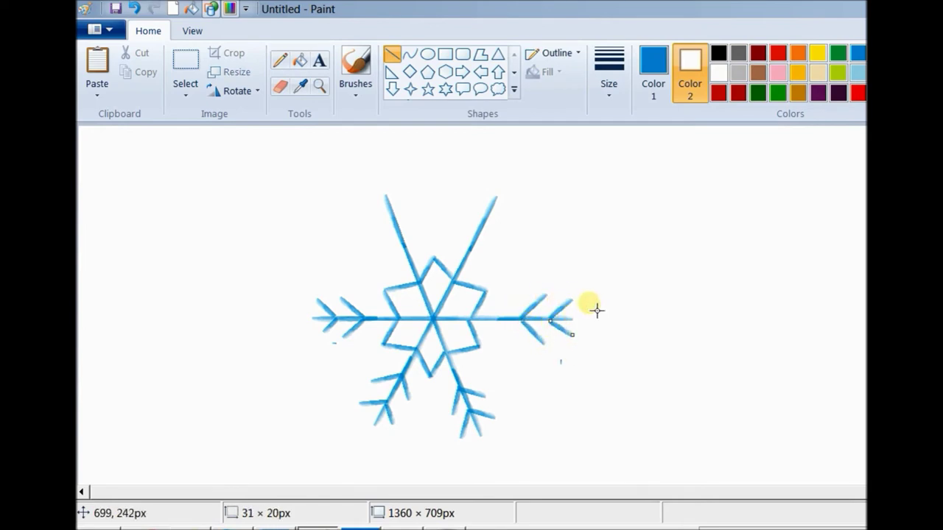
{"action": "left_click", "coordinate": [612, 335]}
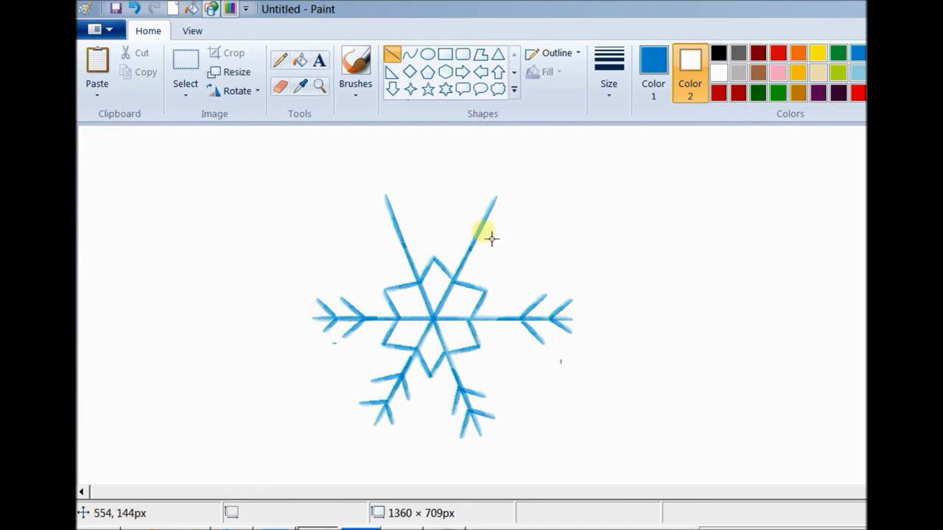
Draw two pairs of short outward-slanting barbs on the upper-right arm and two on the upper-left arm
{"action": "left_click_drag", "start_coordinate": [479, 247], "coordinate": [472, 216]}
{"action": "left_click", "coordinate": [481, 248]}
{"action": "mouse_move", "coordinate": [480, 248]}
{"action": "left_mouse_down"}
{"action": "mouse_move", "coordinate": [506, 236]}
{"action": "mouse_move", "coordinate": [476, 191]}
{"action": "mouse_move", "coordinate": [512, 206]}
{"action": "left_mouse_up"}
{"action": "mouse_move", "coordinate": [410, 253]}
{"action": "left_mouse_down"}
{"action": "mouse_move", "coordinate": [379, 249]}
{"action": "mouse_move", "coordinate": [424, 232]}
{"action": "mouse_move", "coordinate": [393, 228]}
{"action": "mouse_move", "coordinate": [409, 208]}
{"action": "mouse_move", "coordinate": [398, 222]}
{"action": "left_mouse_up"}
{"action": "left_click", "coordinate": [411, 254]}
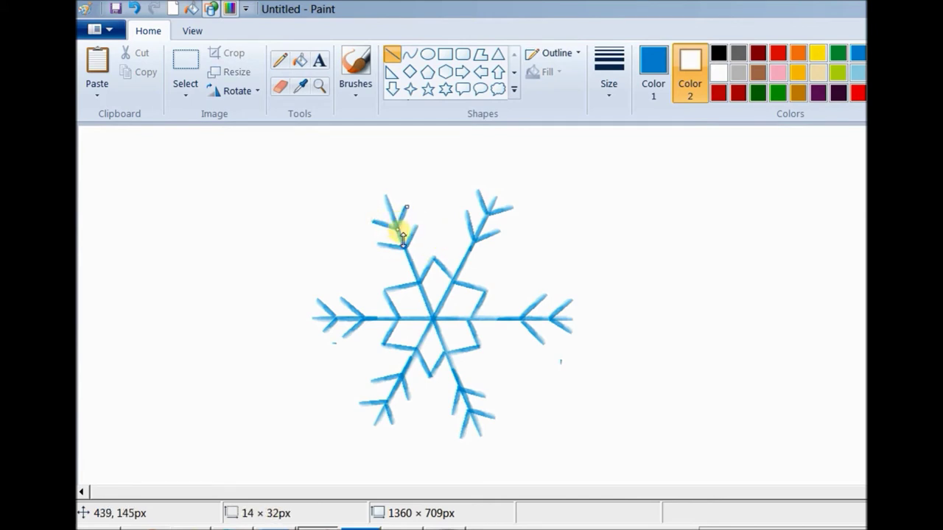
Add a third, inner pair of barbs to the upper-left, upper-right and right arms, just outside the star
{"action": "mouse_move", "coordinate": [412, 271]}
{"action": "left_mouse_down"}
{"action": "mouse_move", "coordinate": [388, 266]}
{"action": "mouse_move", "coordinate": [419, 250]}
{"action": "mouse_move", "coordinate": [457, 253]}
{"action": "mouse_move", "coordinate": [453, 242]}
{"action": "mouse_move", "coordinate": [489, 263]}
{"action": "left_mouse_up"}
{"action": "left_click", "coordinate": [445, 211]}
{"action": "left_click", "coordinate": [494, 256]}
{"action": "left_click", "coordinate": [514, 268]}
{"action": "mouse_move", "coordinate": [491, 319]}
{"action": "left_mouse_down"}
{"action": "mouse_move", "coordinate": [515, 289]}
{"action": "mouse_move", "coordinate": [494, 321]}
{"action": "mouse_move", "coordinate": [522, 346]}
{"action": "left_mouse_up"}
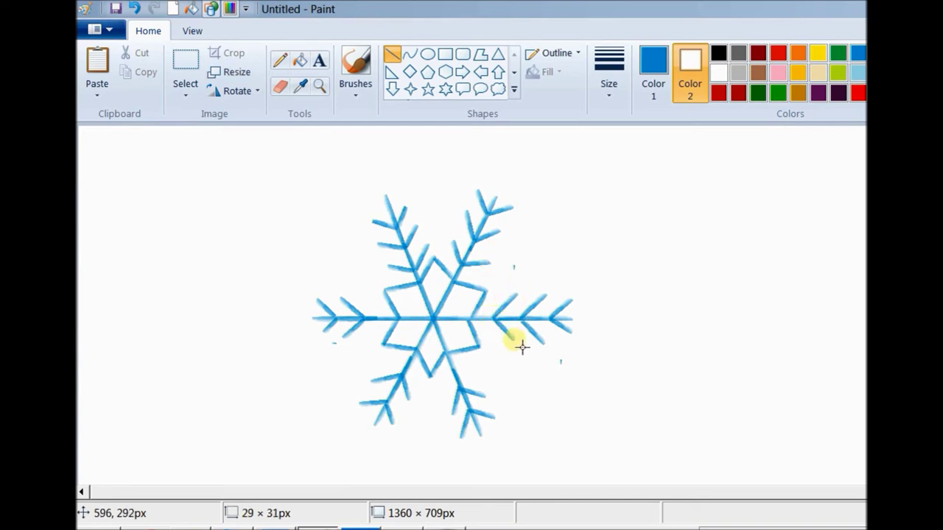
{"action": "left_click", "coordinate": [526, 390]}
Add a third, inner pair of barbs to the lower-right, lower-left and left arms, just outside the star
{"action": "mouse_move", "coordinate": [449, 360]}
{"action": "left_mouse_down"}
{"action": "mouse_move", "coordinate": [436, 387]}
{"action": "mouse_move", "coordinate": [480, 373]}
{"action": "left_mouse_up"}
{"action": "left_click", "coordinate": [468, 362]}
{"action": "mouse_move", "coordinate": [412, 359]}
{"action": "left_mouse_down"}
{"action": "mouse_move", "coordinate": [381, 362]}
{"action": "mouse_move", "coordinate": [427, 399]}
{"action": "left_mouse_up"}
{"action": "left_click", "coordinate": [423, 435]}
{"action": "key", "text": "ctrl+z"}
{"action": "left_click_drag", "start_coordinate": [410, 361], "coordinate": [419, 383]}
{"action": "left_click", "coordinate": [320, 395]}
{"action": "mouse_move", "coordinate": [383, 319]}
{"action": "left_mouse_down"}
{"action": "mouse_move", "coordinate": [372, 301]}
{"action": "mouse_move", "coordinate": [393, 329]}
{"action": "mouse_move", "coordinate": [375, 347]}
{"action": "left_mouse_up"}
{"action": "left_click", "coordinate": [634, 376]}
Draw a smaller zigzag star inside the existing star outline, with its tips parallel to the outer ones
{"action": "left_click_drag", "start_coordinate": [436, 329], "coordinate": [416, 329]}
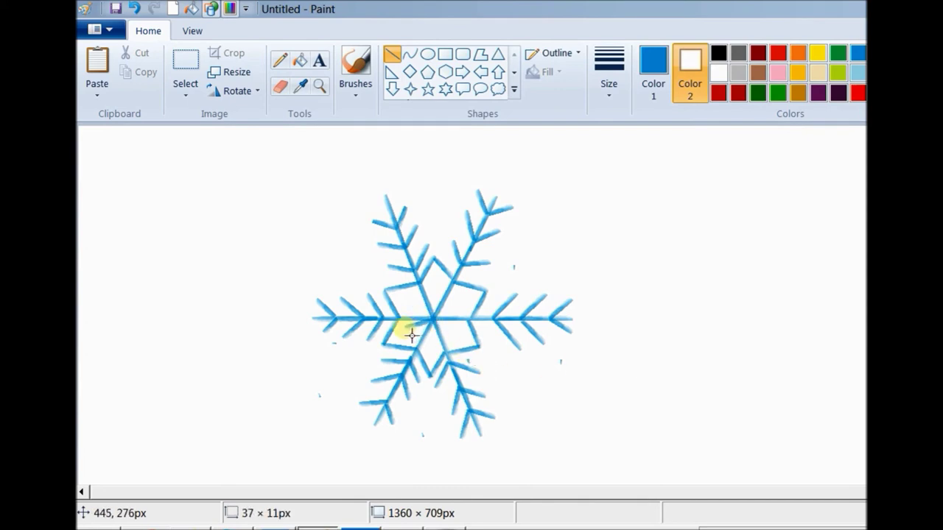
{"action": "left_click", "coordinate": [563, 408]}
{"action": "left_click", "coordinate": [346, 340]}
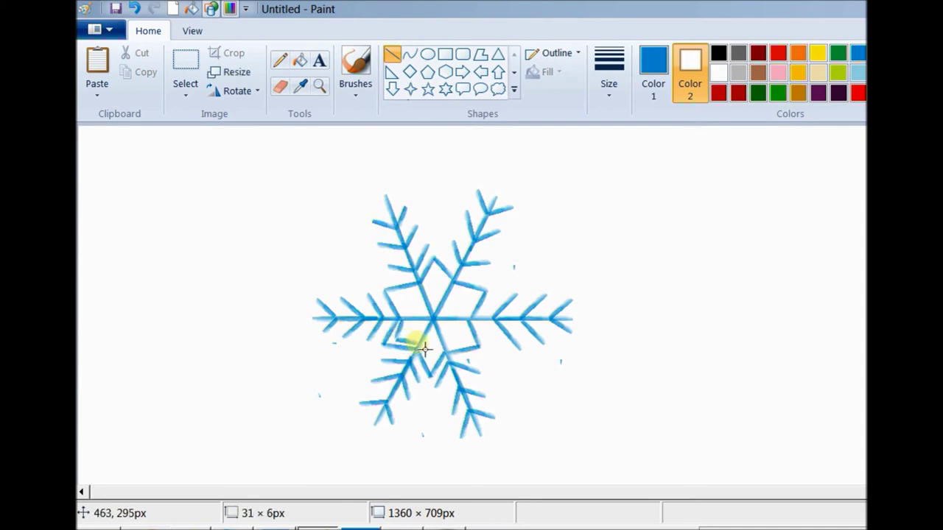
{"action": "left_click", "coordinate": [352, 399]}
{"action": "mouse_move", "coordinate": [411, 323]}
{"action": "left_mouse_down"}
{"action": "mouse_move", "coordinate": [401, 304]}
{"action": "mouse_move", "coordinate": [437, 290]}
{"action": "mouse_move", "coordinate": [441, 276]}
{"action": "mouse_move", "coordinate": [477, 296]}
{"action": "mouse_move", "coordinate": [472, 346]}
{"action": "mouse_move", "coordinate": [450, 349]}
{"action": "mouse_move", "coordinate": [441, 368]}
{"action": "mouse_move", "coordinate": [450, 354]}
{"action": "left_mouse_up"}
{"action": "left_click", "coordinate": [337, 262]}
{"action": "left_click", "coordinate": [349, 252]}
{"action": "left_click", "coordinate": [447, 219]}
{"action": "left_click", "coordinate": [502, 282]}
{"action": "left_click", "coordinate": [528, 282]}
{"action": "left_click", "coordinate": [531, 274]}
{"action": "left_click", "coordinate": [516, 288]}
{"action": "left_click", "coordinate": [612, 250]}
{"action": "left_click", "coordinate": [538, 353]}
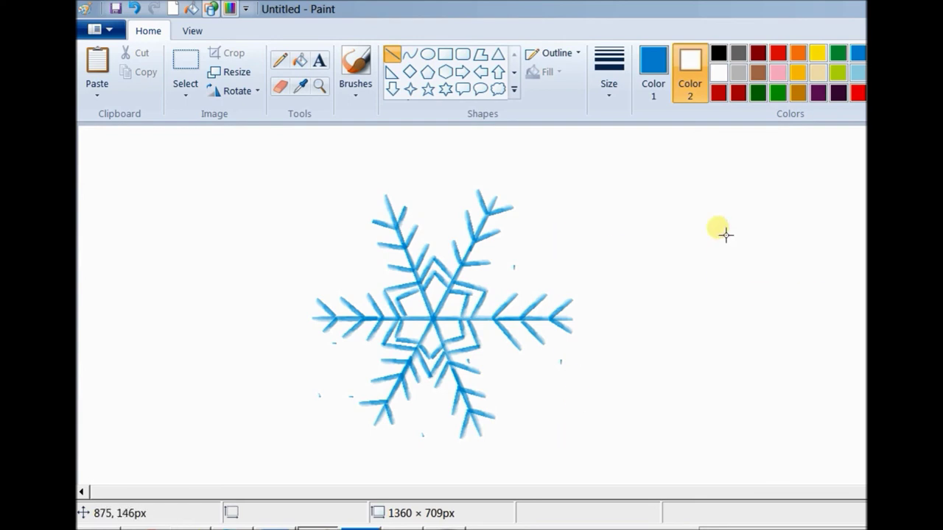
Fill the six sections of the inner star with light blue
{"action": "left_click", "coordinate": [299, 60]}
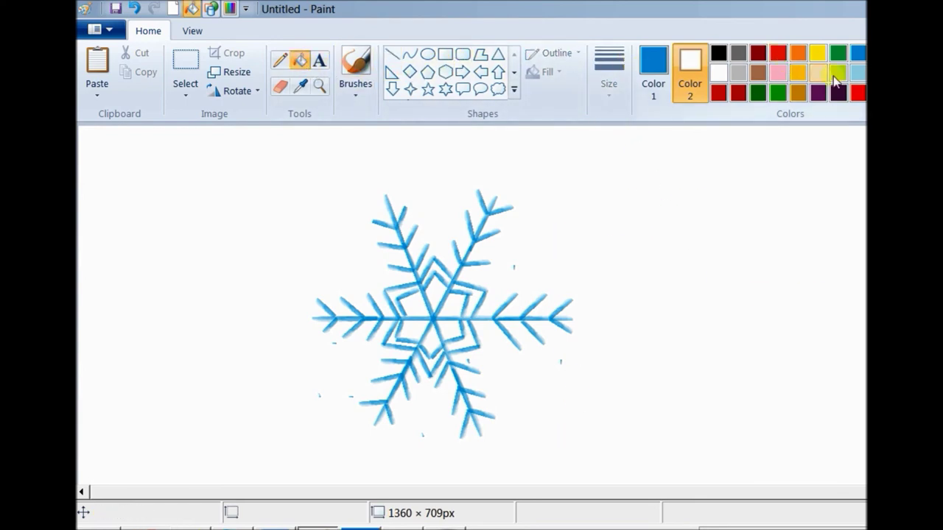
{"action": "left_click", "coordinate": [857, 72]}
{"action": "left_click", "coordinate": [436, 302]}
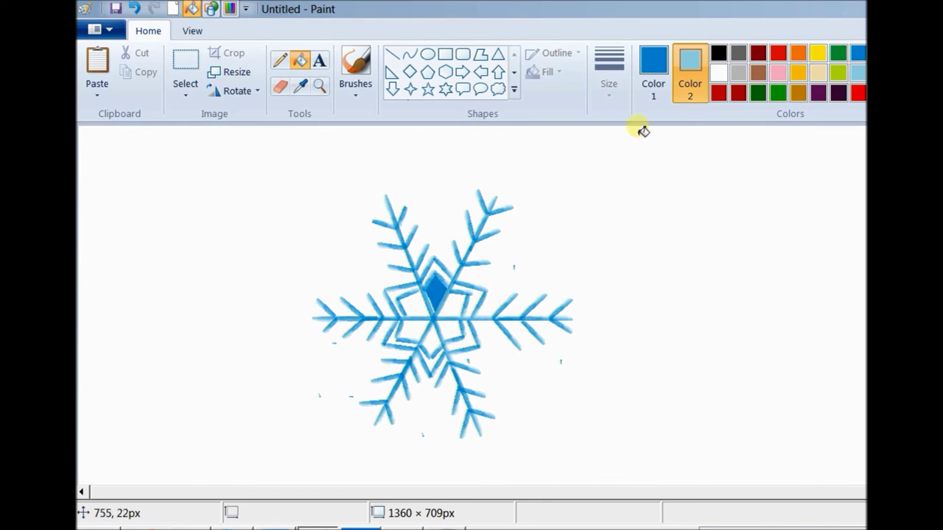
{"action": "left_click", "coordinate": [653, 70]}
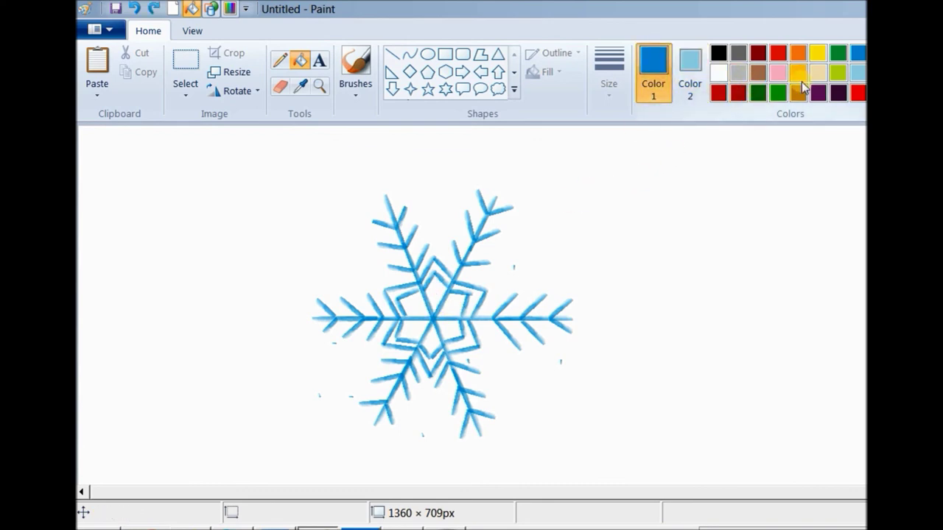
{"action": "left_click", "coordinate": [857, 72]}
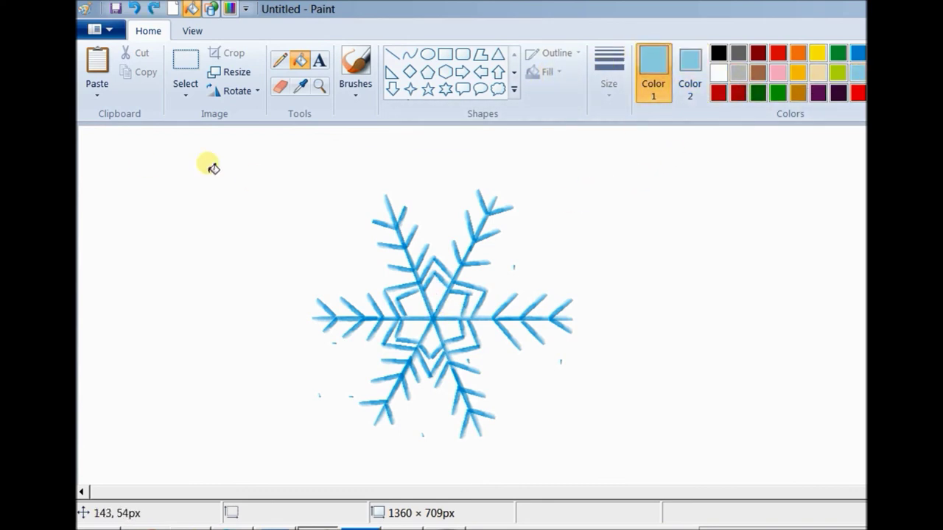
{"action": "left_click", "coordinate": [436, 292]}
{"action": "left_click", "coordinate": [416, 331]}
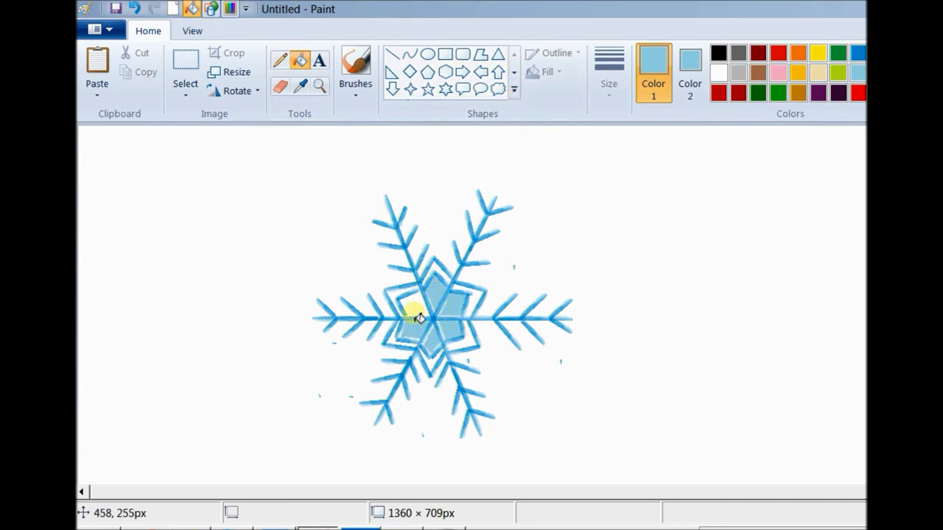
{"action": "left_click", "coordinate": [413, 312]}
Fill the six bands between the inner and outer star outlines with the darker blue
{"action": "left_click", "coordinate": [859, 55]}
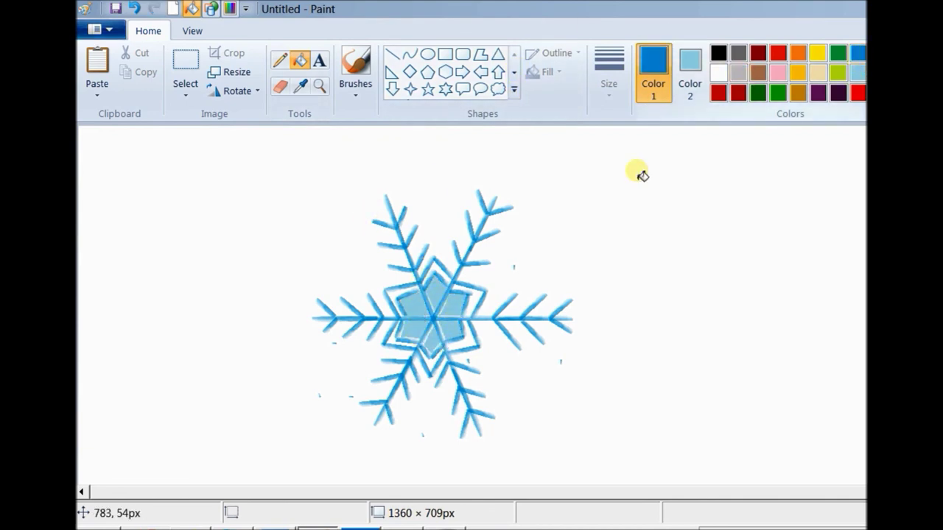
{"action": "left_click", "coordinate": [399, 296]}
{"action": "left_click", "coordinate": [437, 273]}
{"action": "left_click", "coordinate": [479, 307]}
{"action": "left_click", "coordinate": [467, 340]}
{"action": "left_click", "coordinate": [432, 361]}
{"action": "left_click", "coordinate": [397, 337]}
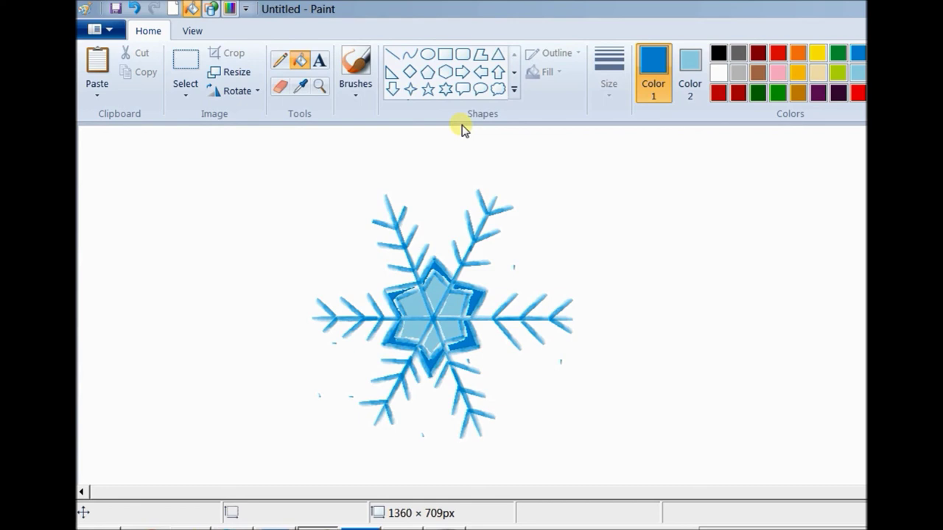